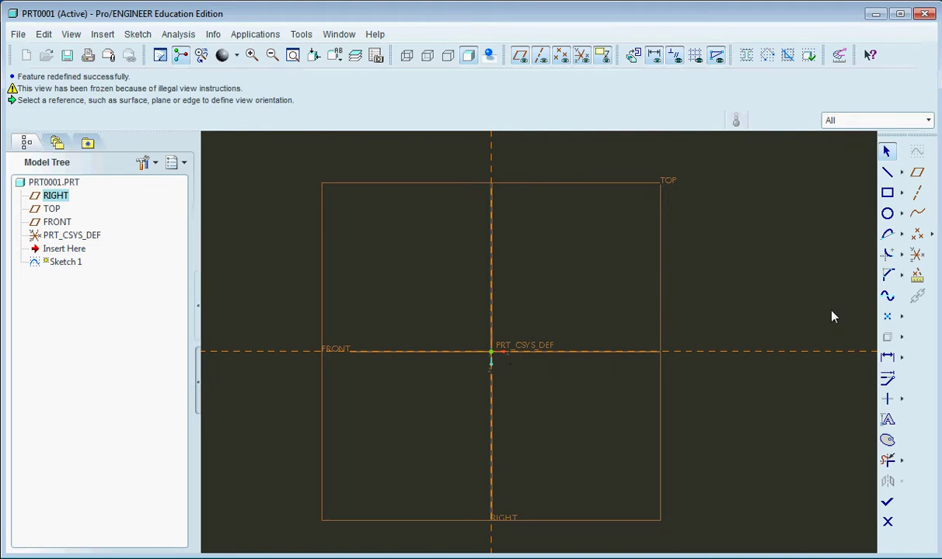
Step: Sketch a closed L-shaped line profile about 451 wide and 360 high, with its inner corner at the origin
{"action": "left_click", "coordinate": [887, 173]}
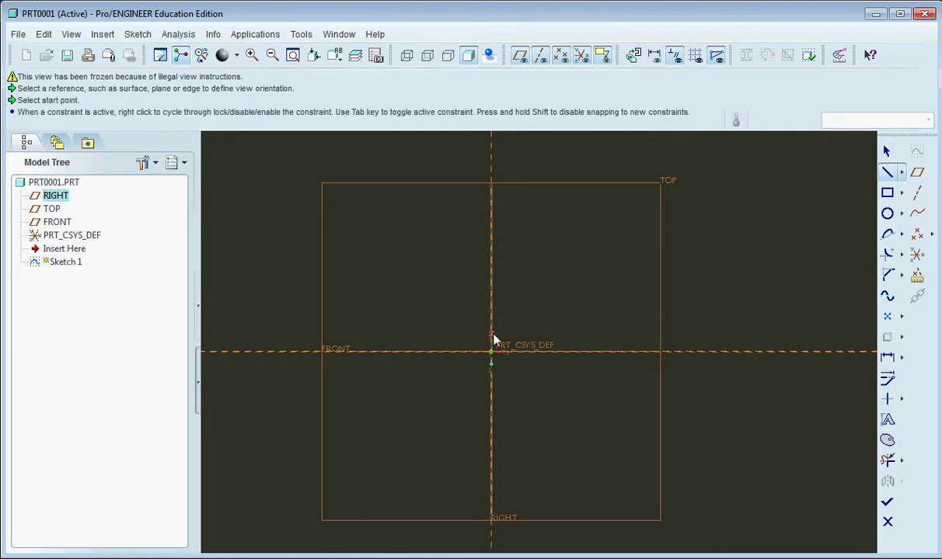
{"action": "left_click", "coordinate": [495, 354]}
{"action": "left_click", "coordinate": [490, 247]}
{"action": "left_click", "coordinate": [358, 247]}
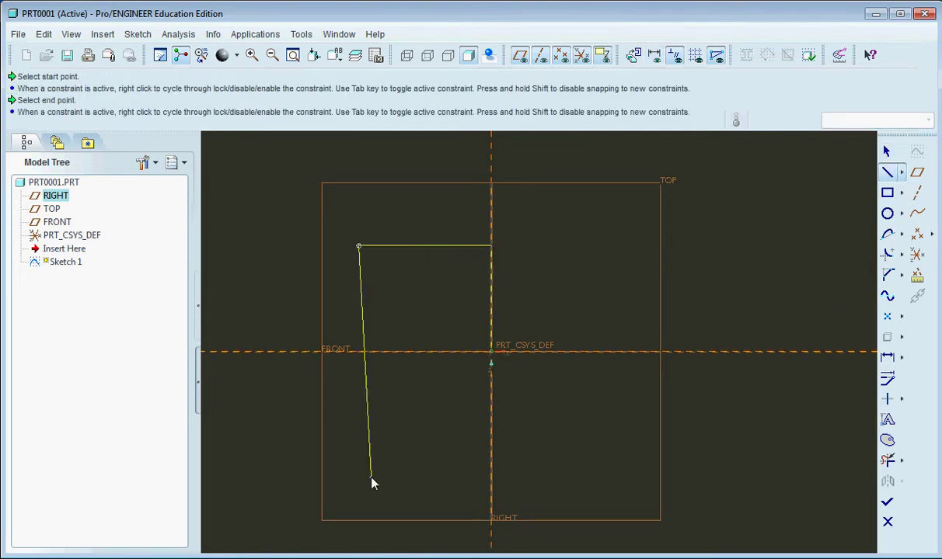
{"action": "left_click", "coordinate": [358, 484]}
{"action": "left_click", "coordinate": [658, 484]}
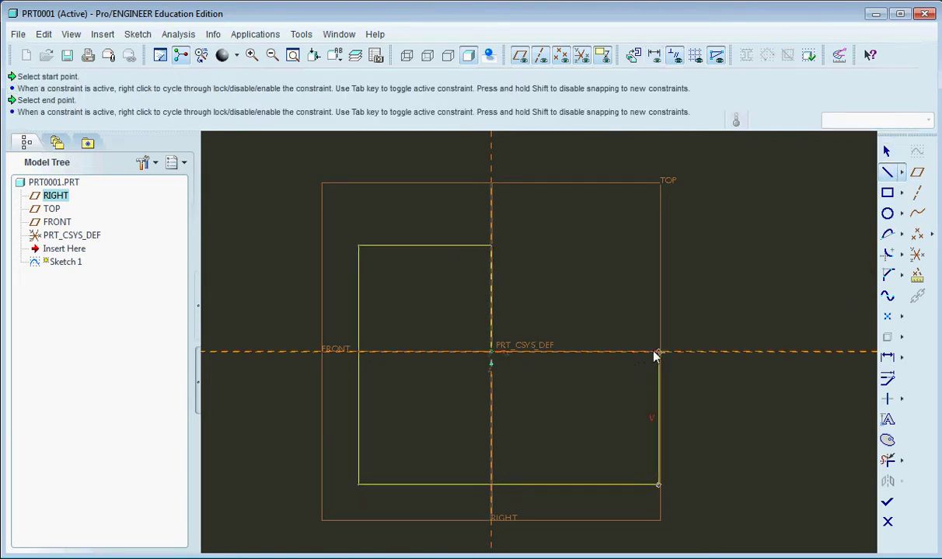
{"action": "left_click", "coordinate": [656, 354]}
{"action": "left_click", "coordinate": [491, 354]}
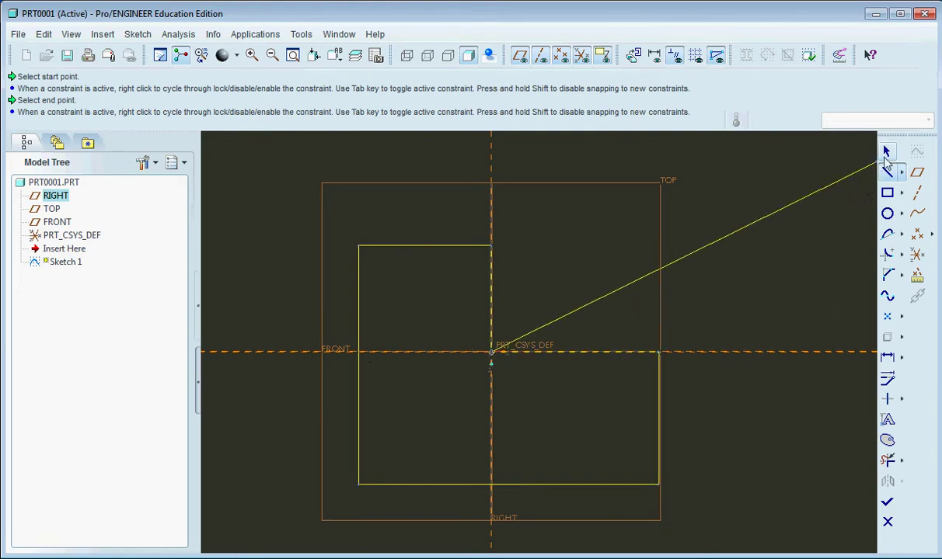
{"action": "left_click", "coordinate": [886, 151]}
Step: Add a circular fillet with a radius of about 65 at the L profile's inner corner
{"action": "scroll", "coordinate": [464, 413], "scroll_direction": "up", "scroll_amount": 3}
{"action": "scroll", "coordinate": [559, 270], "scroll_direction": "down", "scroll_amount": 2}
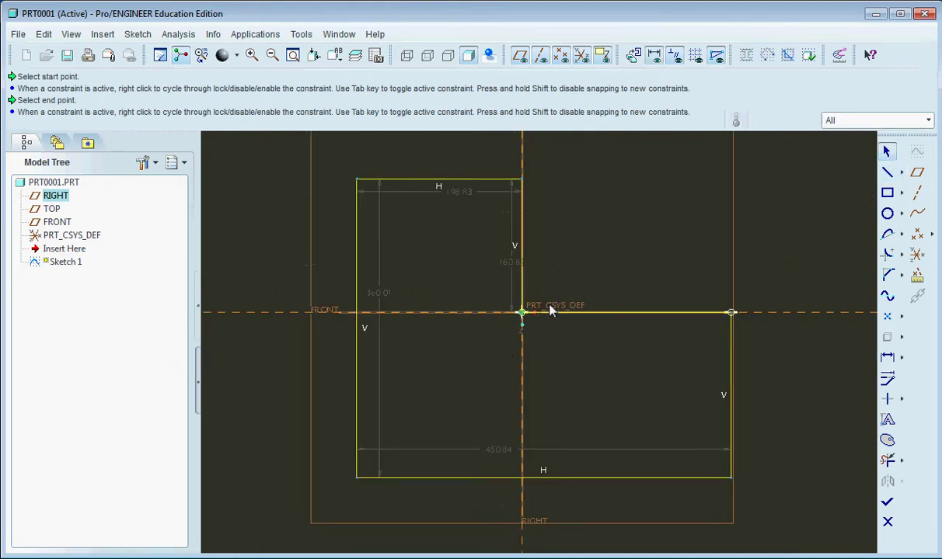
{"action": "scroll", "coordinate": [597, 294], "scroll_direction": "up", "scroll_amount": 3}
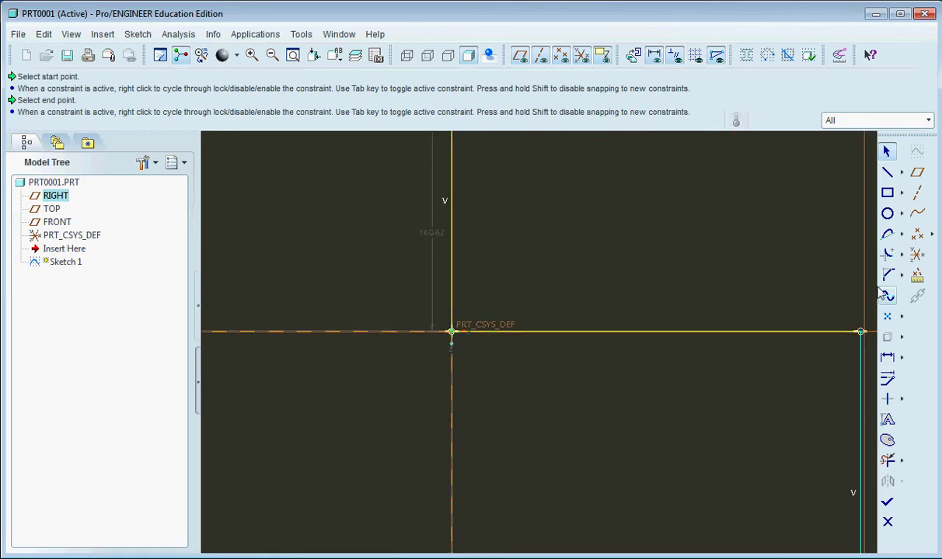
{"action": "left_click", "coordinate": [901, 255]}
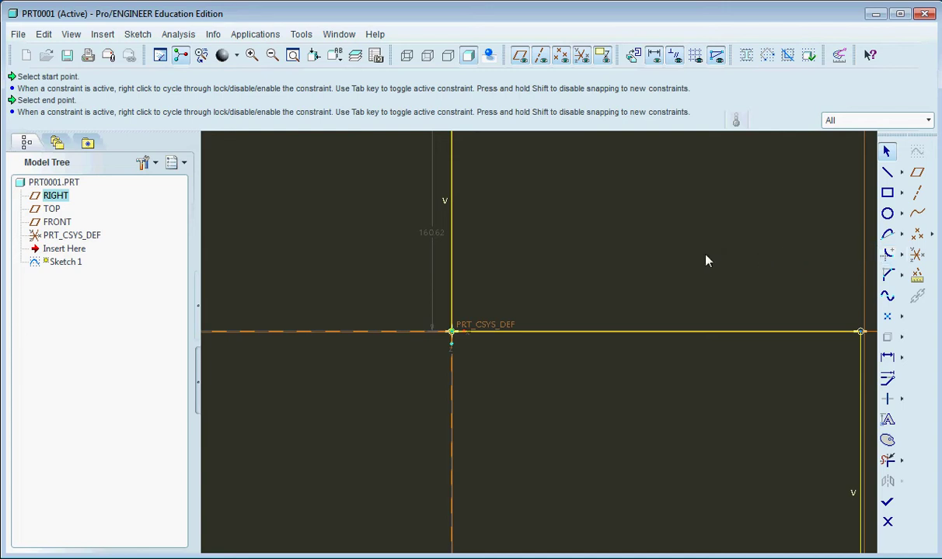
{"action": "left_click", "coordinate": [888, 255]}
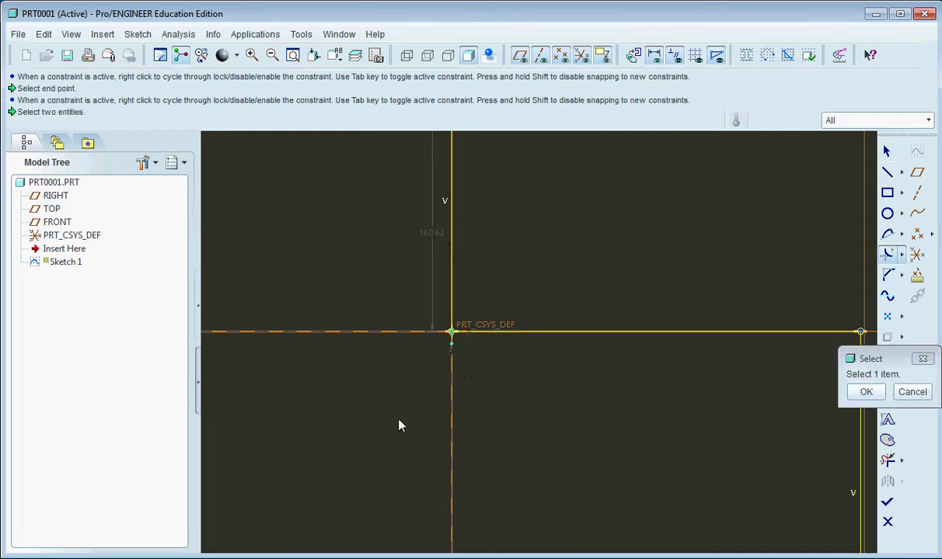
{"action": "scroll", "coordinate": [400, 425], "scroll_direction": "down", "scroll_amount": 3}
{"action": "left_click", "coordinate": [425, 326]}
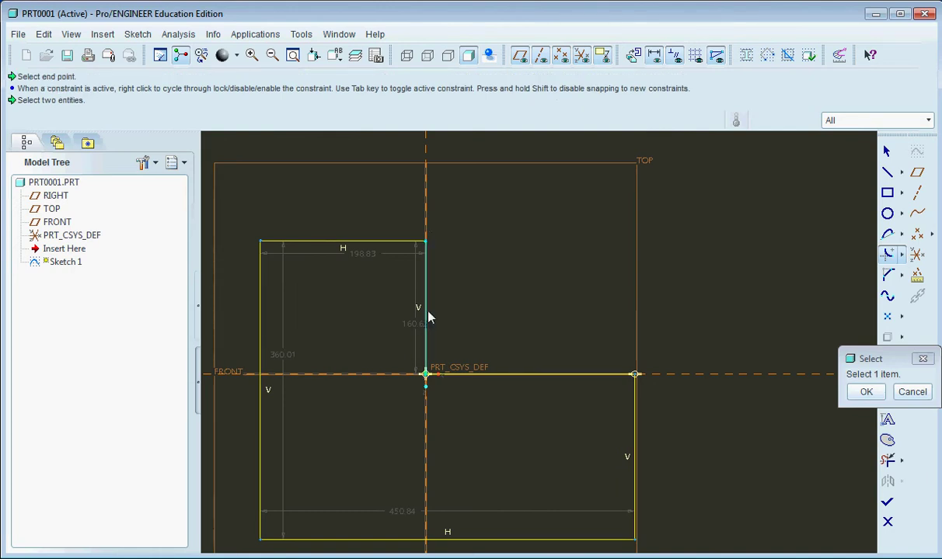
{"action": "left_click", "coordinate": [526, 378]}
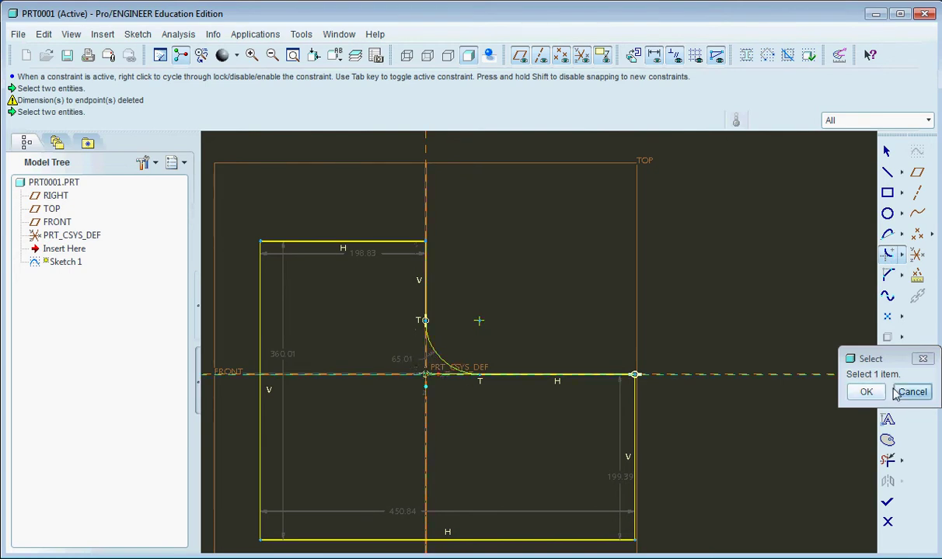
{"action": "left_click", "coordinate": [865, 392]}
Step: Set the circular fillet's radius to 75
{"action": "double_click", "coordinate": [402, 355]}
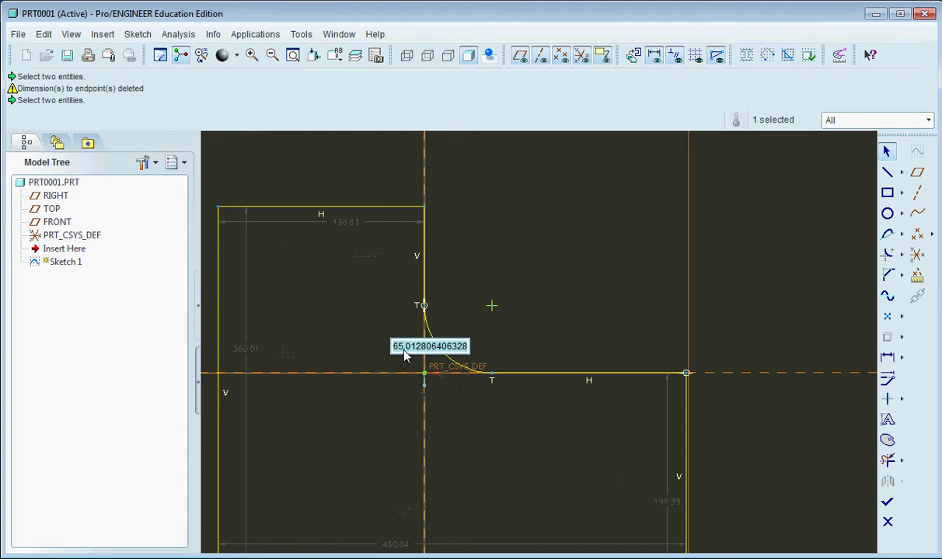
{"action": "type", "text": "75"}
{"action": "key", "text": "Return"}
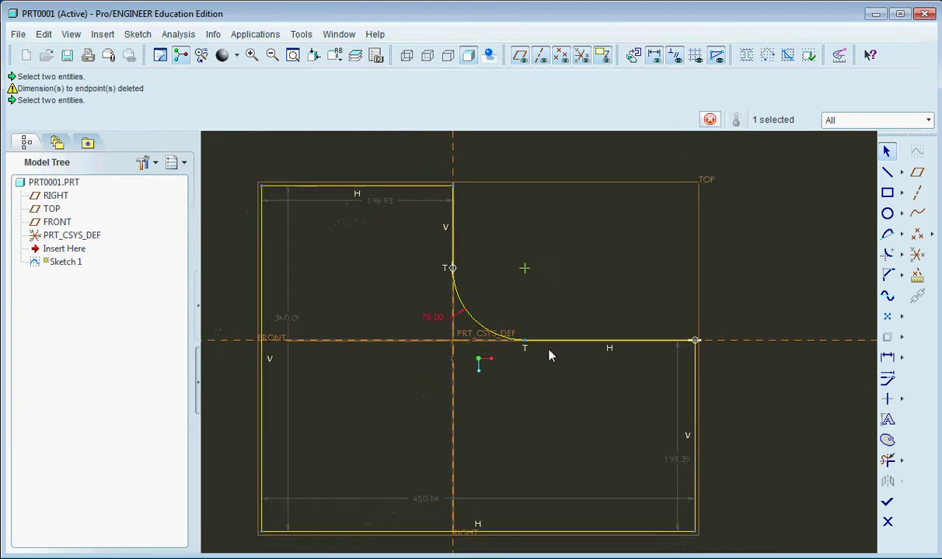
Step: Reduce the circular fillet's radius to 30
{"action": "scroll", "coordinate": [605, 316], "scroll_direction": "up", "scroll_amount": 4}
{"action": "scroll", "coordinate": [432, 352], "scroll_direction": "down", "scroll_amount": 2}
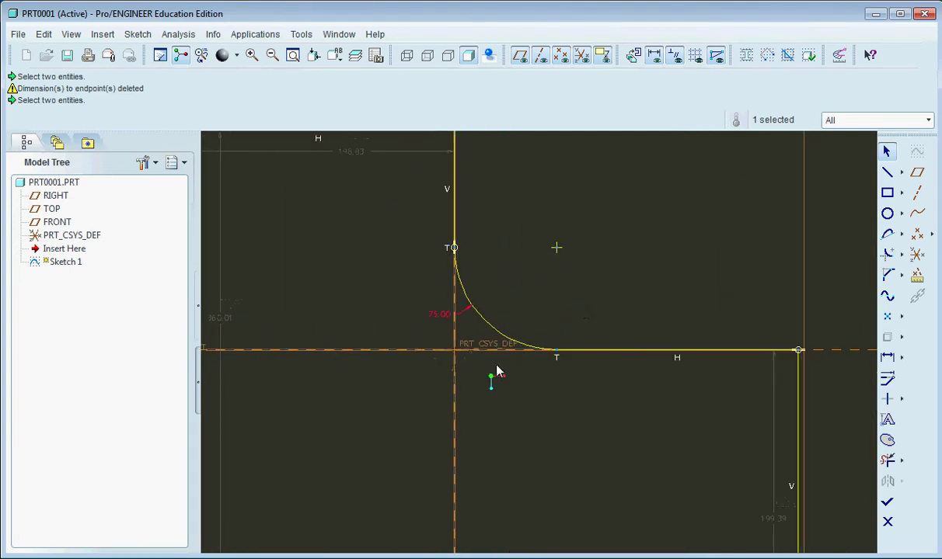
{"action": "double_click", "coordinate": [440, 315]}
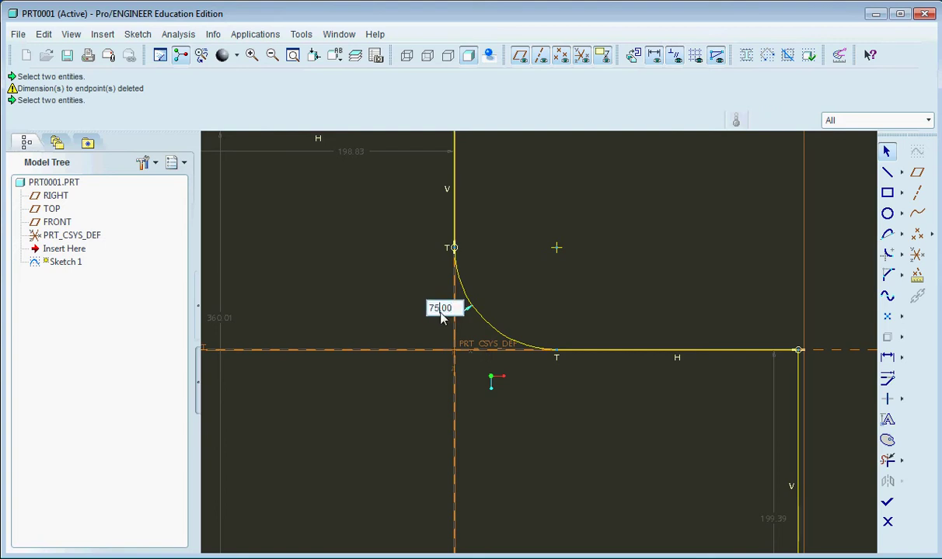
{"action": "type", "text": "30"}
{"action": "key", "text": "Return"}
Step: Restore the circular fillet's radius to 75
{"action": "scroll", "coordinate": [505, 327], "scroll_direction": "up", "scroll_amount": 4}
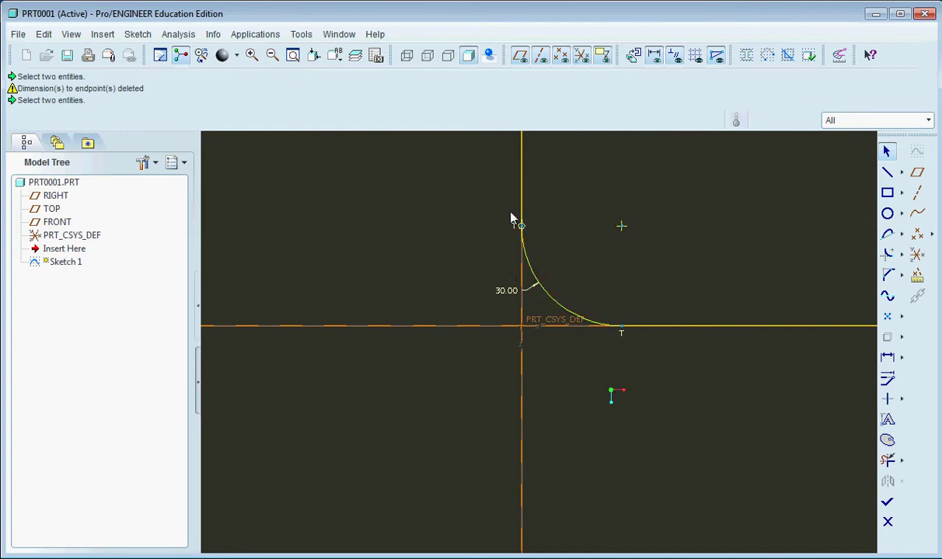
{"action": "scroll", "coordinate": [575, 327], "scroll_direction": "down", "scroll_amount": 4}
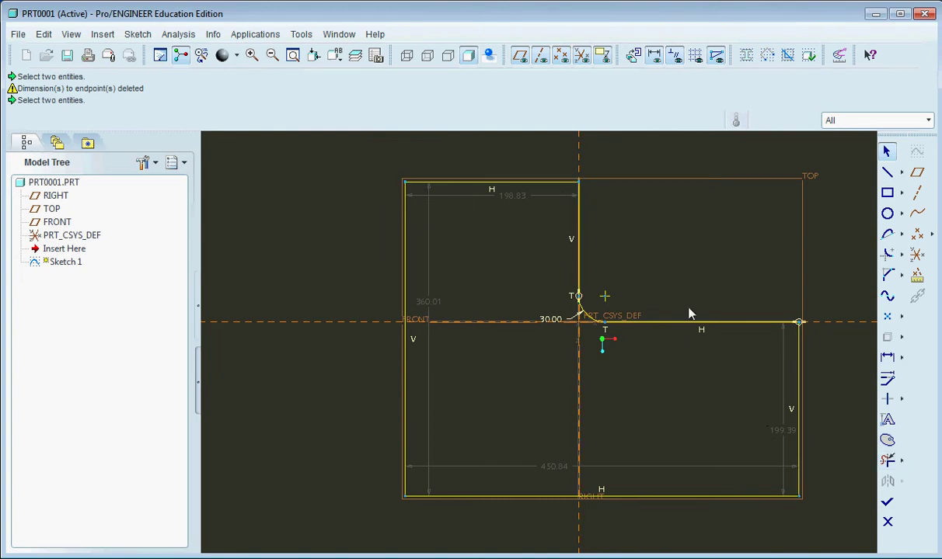
{"action": "scroll", "coordinate": [614, 288], "scroll_direction": "up", "scroll_amount": 2}
{"action": "double_click", "coordinate": [567, 319]}
{"action": "type", "text": "75"}
{"action": "key", "text": "Return"}
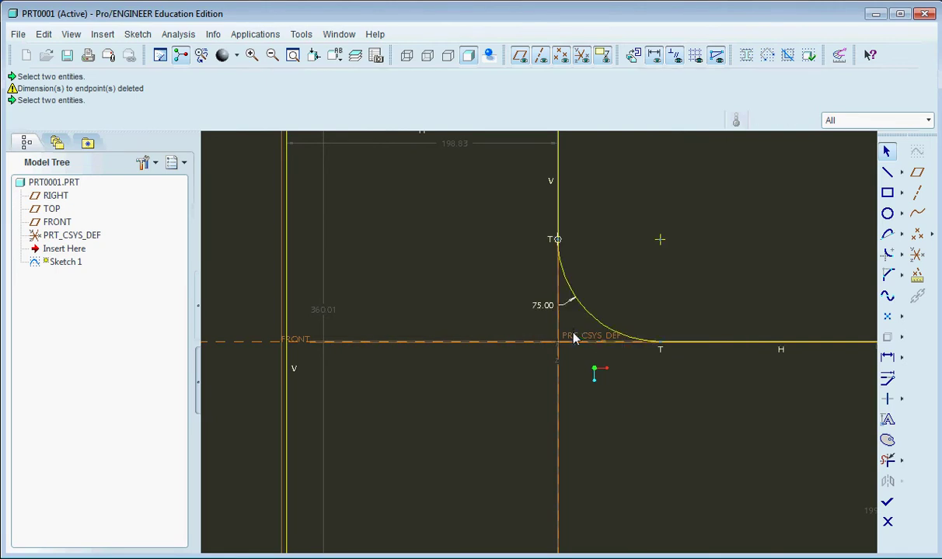
Step: Undo the circular fillet and round the inner corner with an elliptical fillet, with axes about 143 horizontally and 123 vertically
{"action": "key", "text": "ctrl+z"}
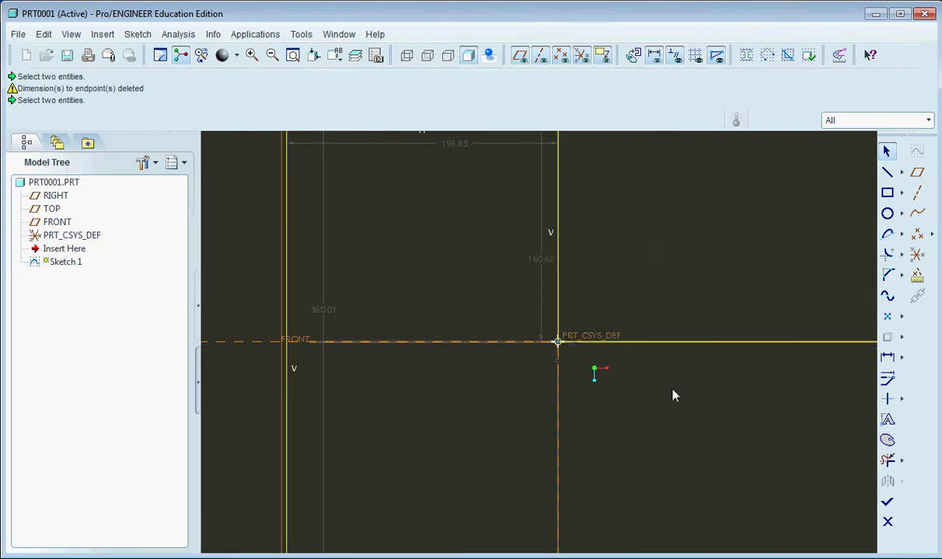
{"action": "left_click", "coordinate": [900, 254]}
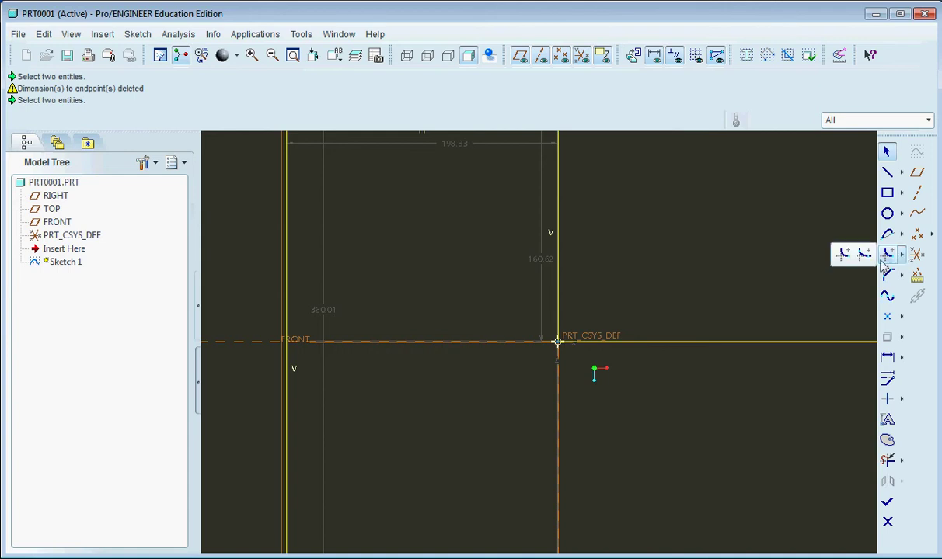
{"action": "left_click", "coordinate": [863, 257]}
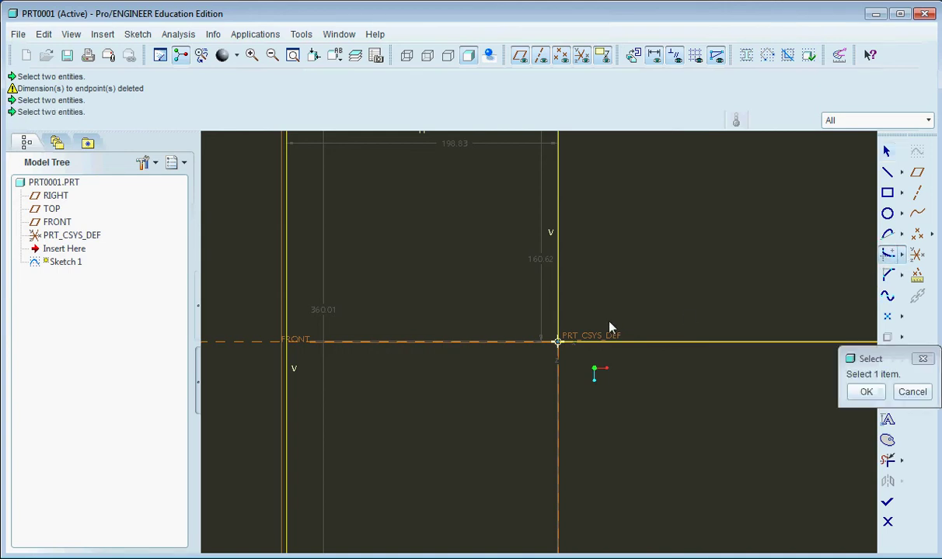
{"action": "left_click", "coordinate": [558, 264]}
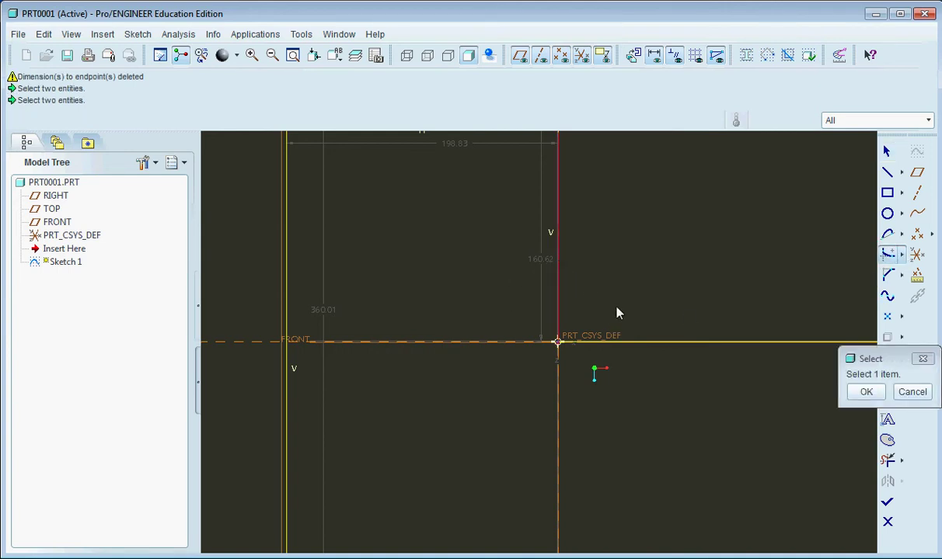
{"action": "left_click", "coordinate": [657, 347]}
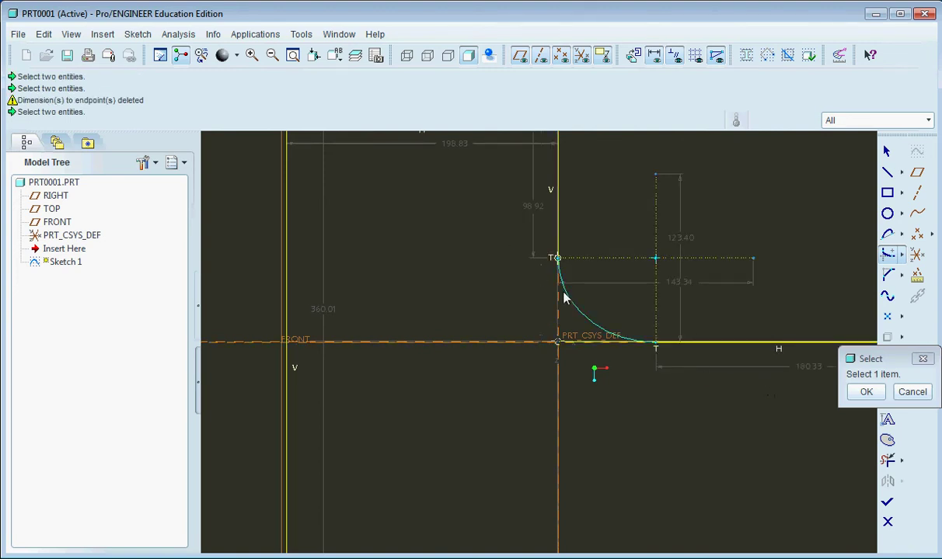
{"action": "left_click", "coordinate": [866, 392]}
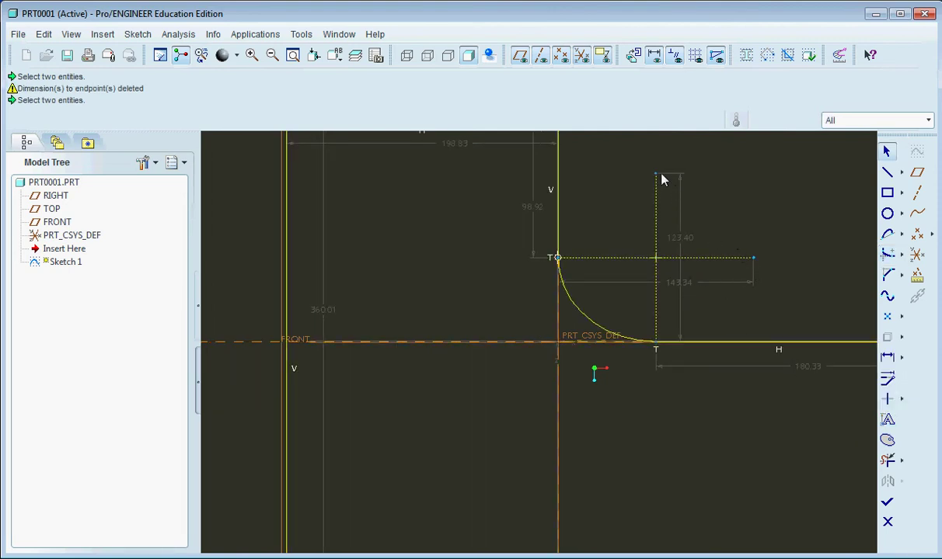
Step: Set the horizontal axis length of the elliptical fillet to 300
{"action": "left_click", "coordinate": [674, 281]}
{"action": "double_click", "coordinate": [679, 288]}
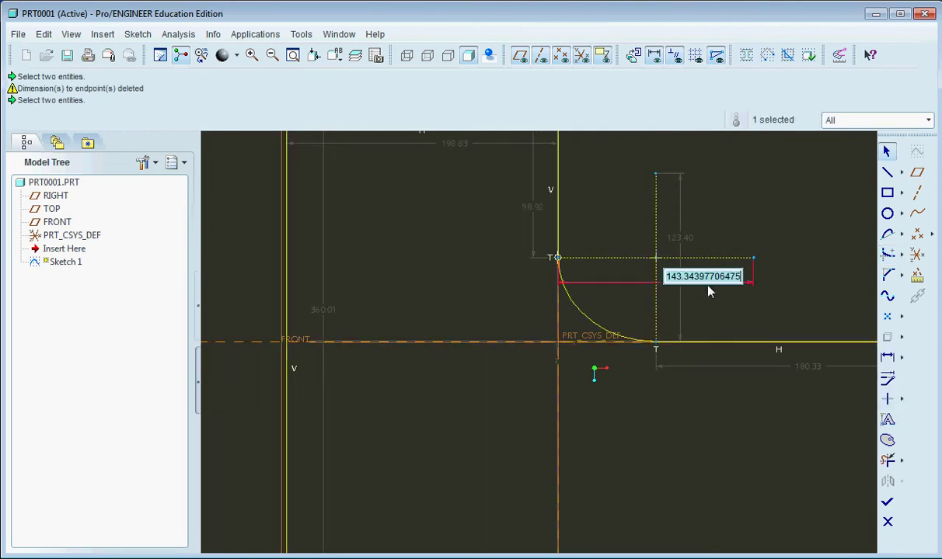
{"action": "type", "text": "300"}
{"action": "key", "text": "Return"}
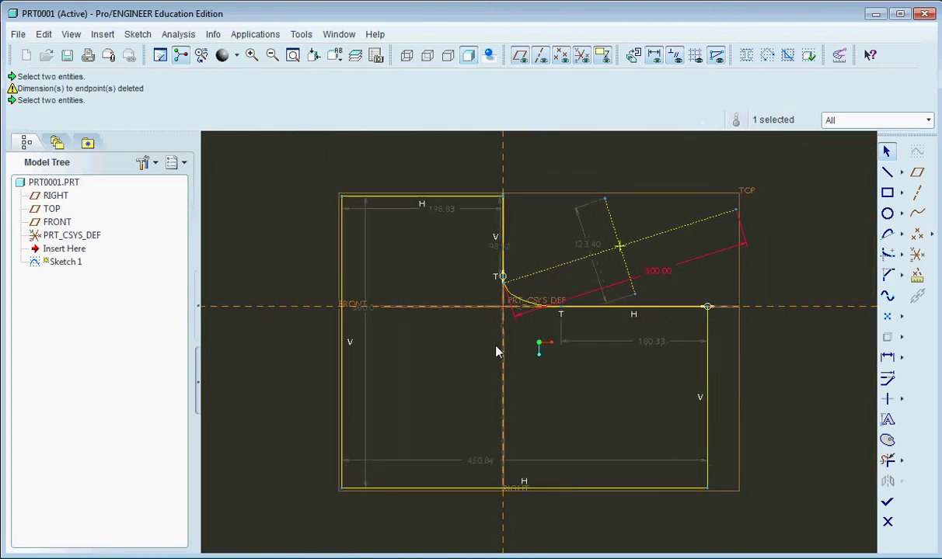
Step: Set the length of the elliptical fillet's shorter axis to 150
{"action": "scroll", "coordinate": [563, 305], "scroll_direction": "up", "scroll_amount": 3}
{"action": "scroll", "coordinate": [702, 272], "scroll_direction": "down", "scroll_amount": 3}
{"action": "scroll", "coordinate": [658, 326], "scroll_direction": "up", "scroll_amount": 1}
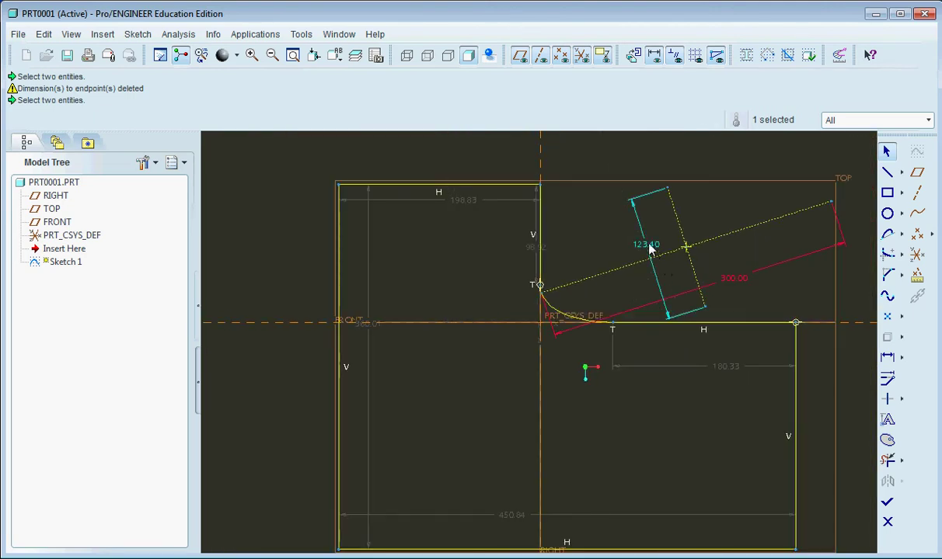
{"action": "left_click", "coordinate": [651, 246]}
{"action": "double_click", "coordinate": [651, 247]}
{"action": "type", "text": "150"}
{"action": "key", "text": "Return"}
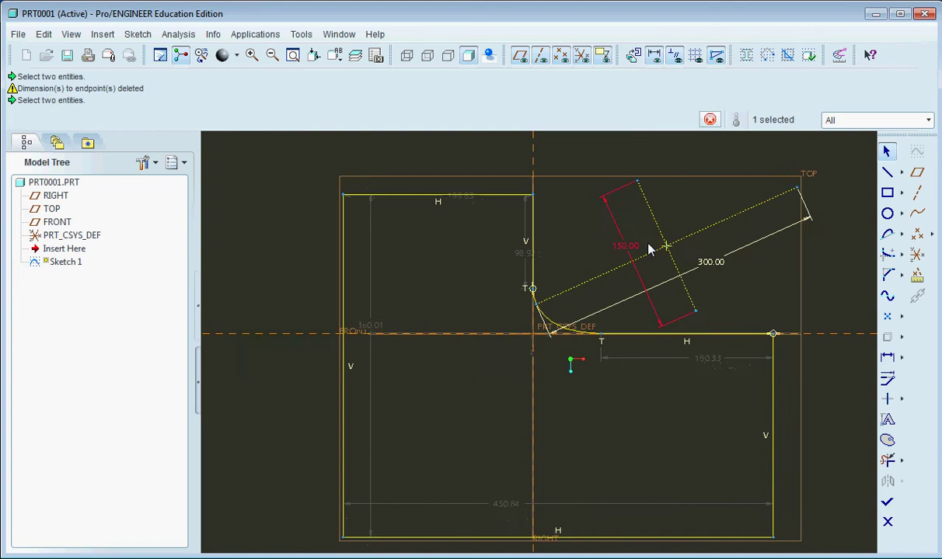
Step: Move the long axis endpoint on the fillet curve slightly inward, giving an axis length of about 246
{"action": "scroll", "coordinate": [649, 246], "scroll_direction": "up", "scroll_amount": 3}
{"action": "scroll", "coordinate": [538, 318], "scroll_direction": "up", "scroll_amount": 2}
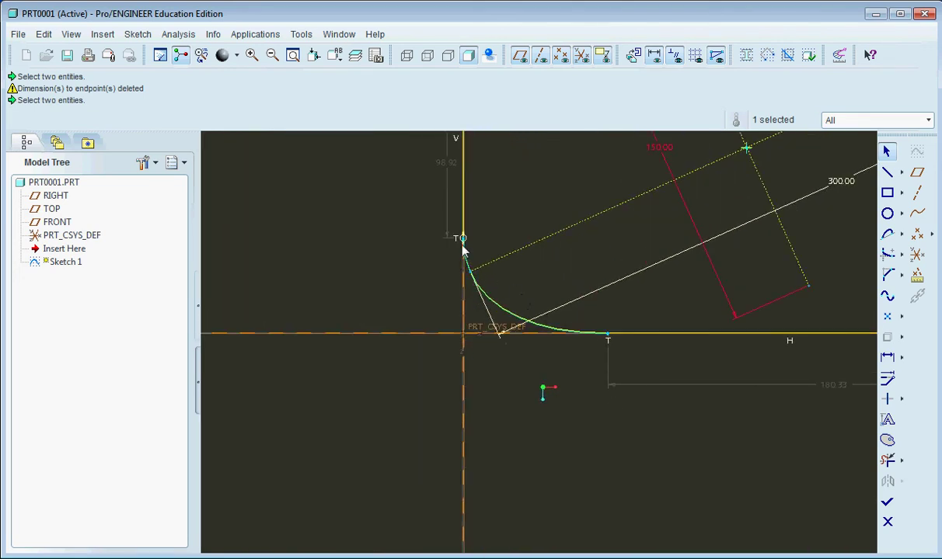
{"action": "mouse_move", "coordinate": [466, 269]}
{"action": "left_mouse_down"}
{"action": "mouse_move", "coordinate": [464, 250]}
{"action": "mouse_move", "coordinate": [478, 276]}
{"action": "left_mouse_up"}
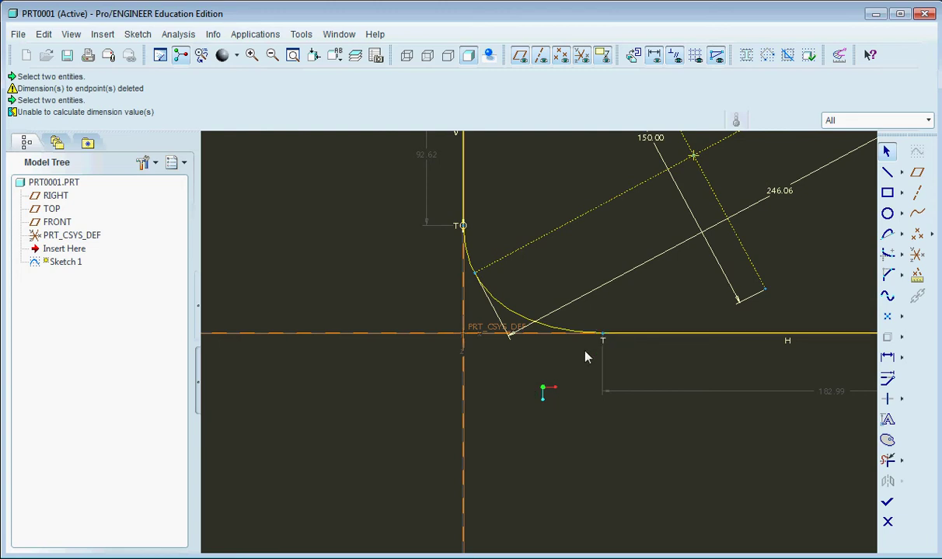
Step: Set the longer axis of the elliptical fillet to 30
{"action": "scroll", "coordinate": [550, 391], "scroll_direction": "down", "scroll_amount": 2}
{"action": "double_click", "coordinate": [697, 264]}
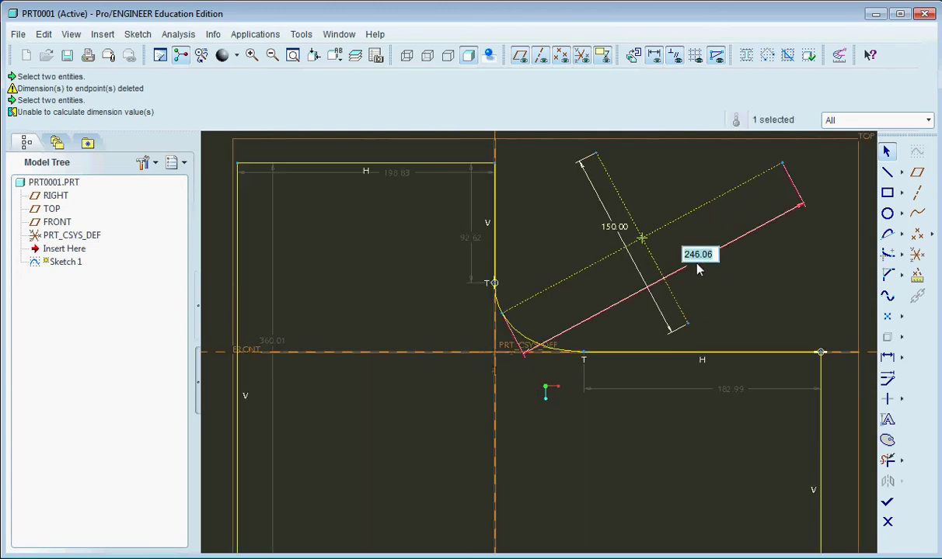
{"action": "type", "text": "30"}
{"action": "key", "text": "Return"}
Step: Reshape the elliptical fillet freehand by moving its long axis endpoint and upper tangent point, giving axes of about 146 and 58
{"action": "scroll", "coordinate": [698, 269], "scroll_direction": "down", "scroll_amount": 2}
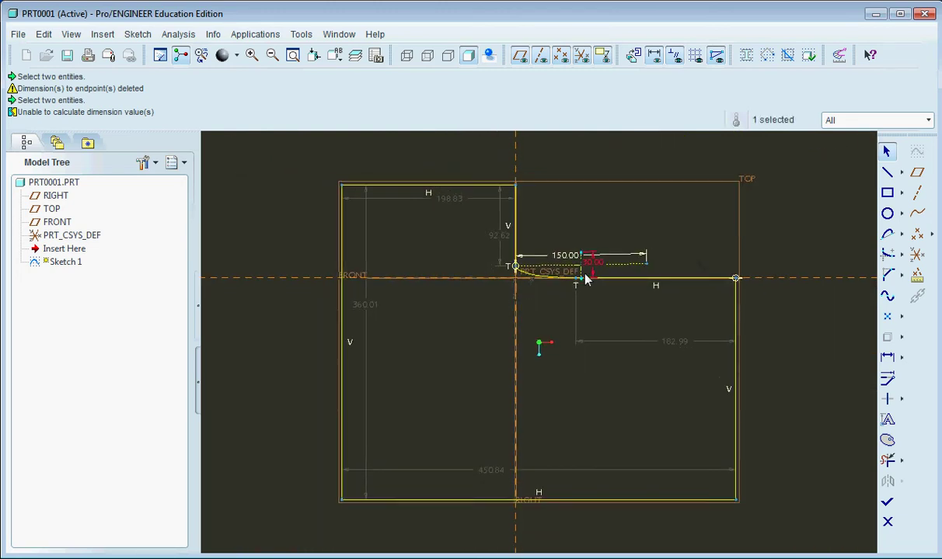
{"action": "scroll", "coordinate": [516, 254], "scroll_direction": "up", "scroll_amount": 4}
{"action": "scroll", "coordinate": [517, 254], "scroll_direction": "up", "scroll_amount": 2}
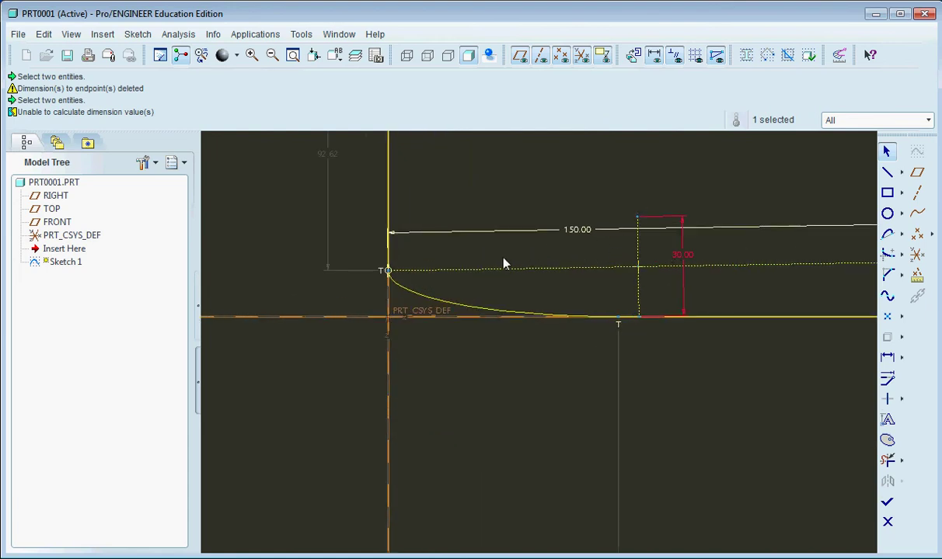
{"action": "scroll", "coordinate": [504, 264], "scroll_direction": "down", "scroll_amount": 2}
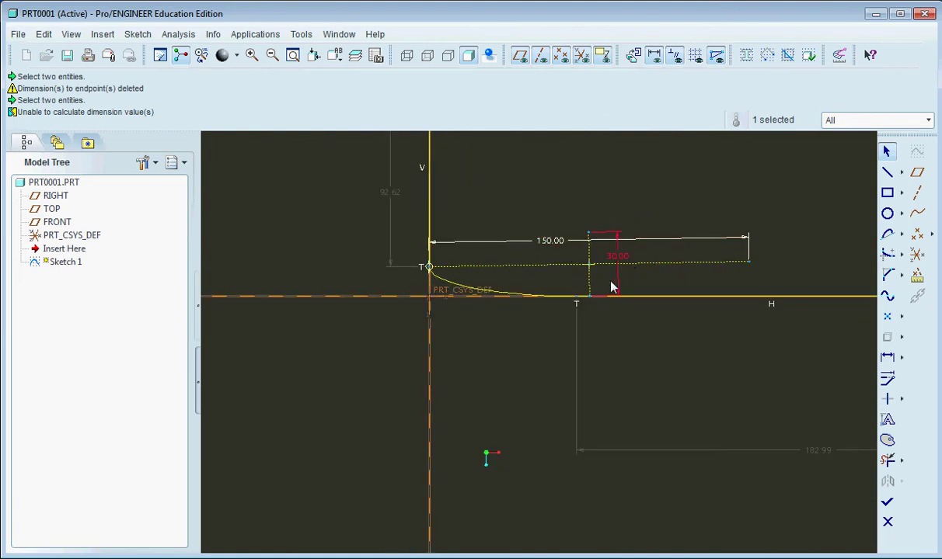
{"action": "mouse_move", "coordinate": [753, 267]}
{"action": "left_mouse_down"}
{"action": "mouse_move", "coordinate": [736, 236]}
{"action": "mouse_move", "coordinate": [740, 245]}
{"action": "left_mouse_up"}
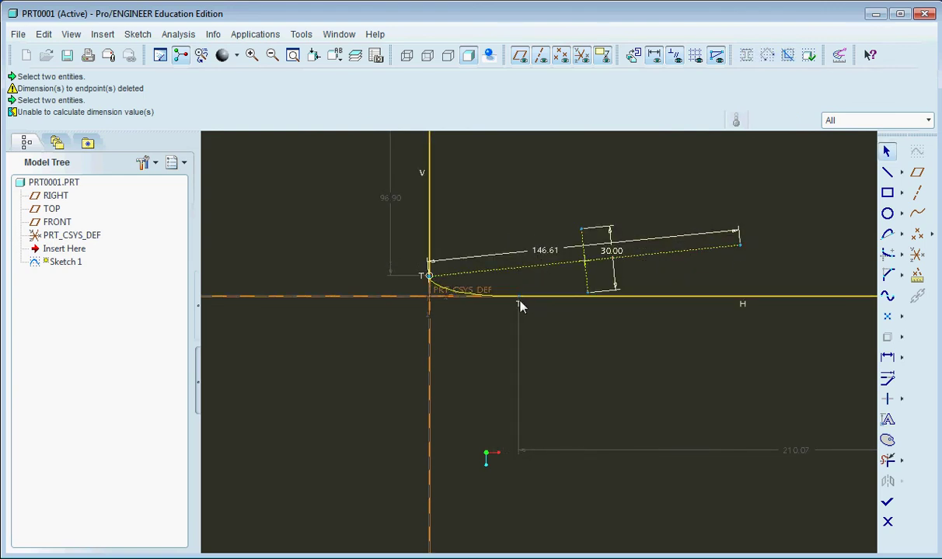
{"action": "mouse_move", "coordinate": [429, 275]}
{"action": "left_mouse_down"}
{"action": "mouse_move", "coordinate": [432, 292]}
{"action": "mouse_move", "coordinate": [429, 224]}
{"action": "left_mouse_up"}
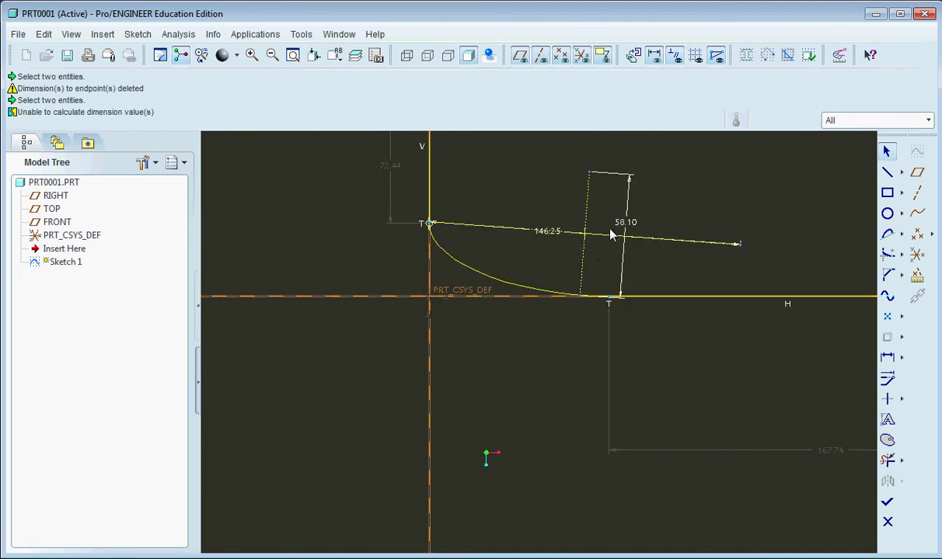
Step: Flatten the elliptical fillet freehand by lowering its outer long axis endpoint and its upper tangent point, giving axes of about 128 and 28
{"action": "left_click_drag", "start_coordinate": [734, 243], "coordinate": [701, 278]}
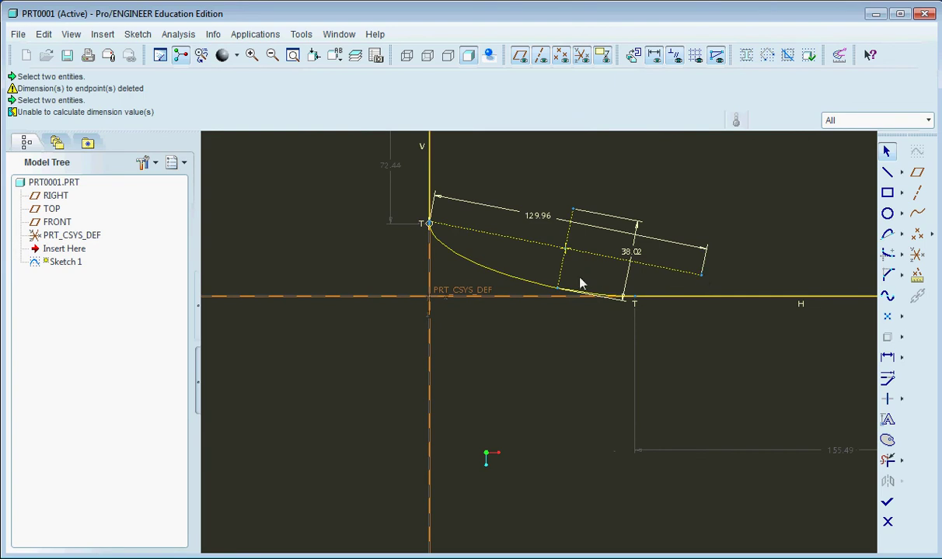
{"action": "scroll", "coordinate": [647, 313], "scroll_direction": "down", "scroll_amount": 2}
{"action": "scroll", "coordinate": [707, 353], "scroll_direction": "up", "scroll_amount": 2}
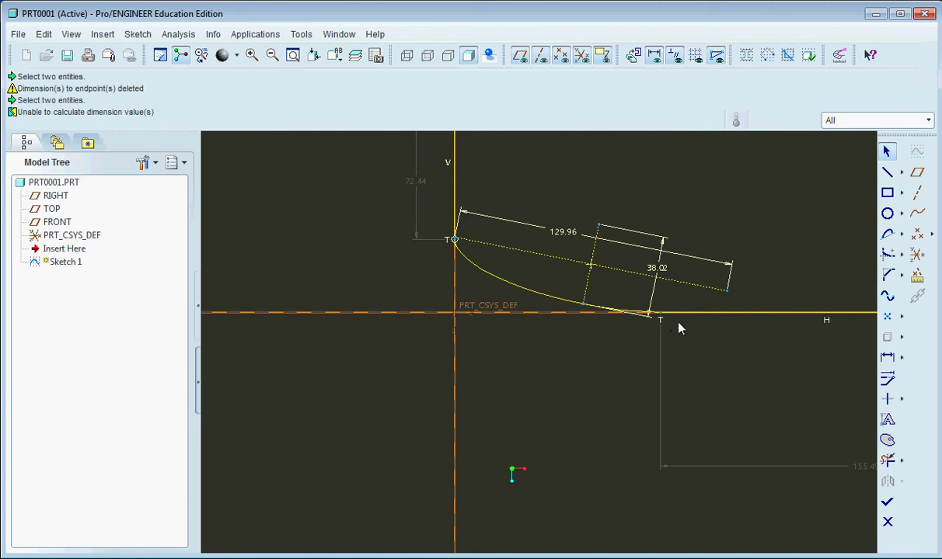
{"action": "scroll", "coordinate": [660, 332], "scroll_direction": "down", "scroll_amount": 3}
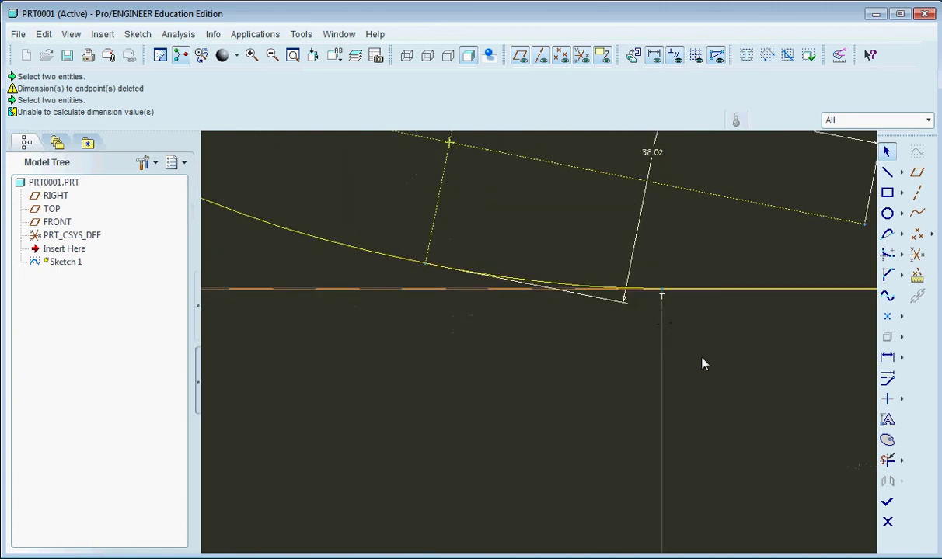
{"action": "scroll", "coordinate": [702, 364], "scroll_direction": "up", "scroll_amount": 2}
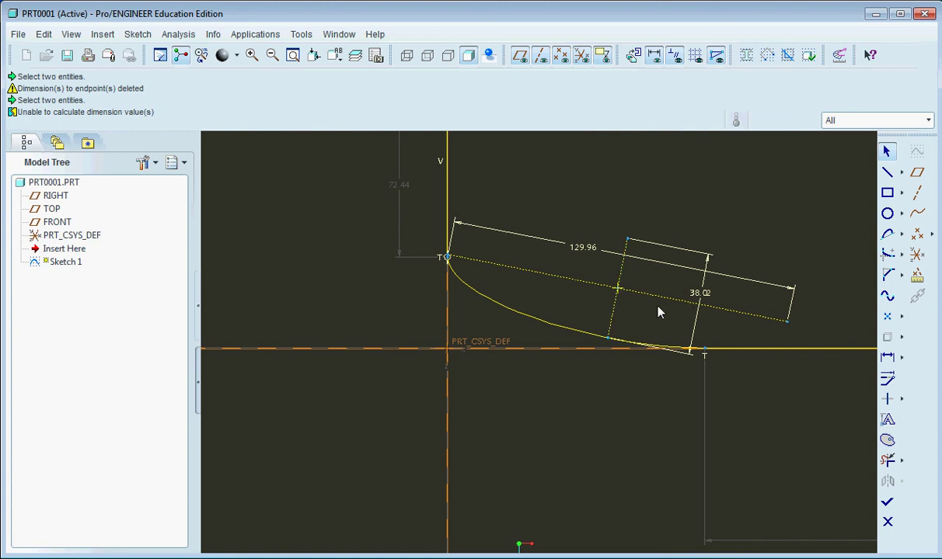
{"action": "left_click_drag", "start_coordinate": [588, 287], "coordinate": [599, 311]}
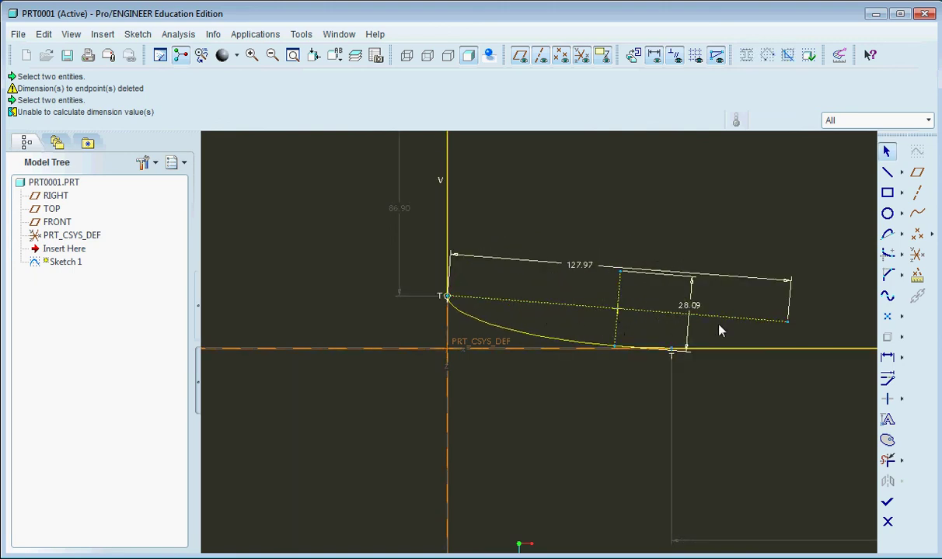
Step: Tilt the elliptical fillet's long axis upward from its outer endpoint and adjust its corner-side end, giving axes of about 100 and 64
{"action": "mouse_move", "coordinate": [781, 325]}
{"action": "left_mouse_down"}
{"action": "mouse_move", "coordinate": [733, 309]}
{"action": "mouse_move", "coordinate": [716, 238]}
{"action": "mouse_move", "coordinate": [694, 200]}
{"action": "mouse_move", "coordinate": [675, 205]}
{"action": "left_mouse_up"}
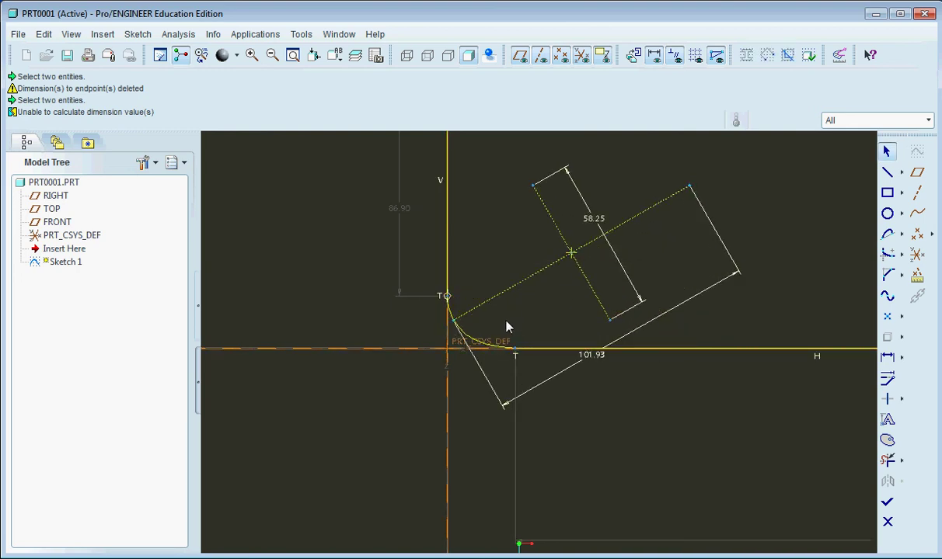
{"action": "mouse_move", "coordinate": [464, 321]}
{"action": "left_mouse_down"}
{"action": "mouse_move", "coordinate": [491, 323]}
{"action": "mouse_move", "coordinate": [473, 328]}
{"action": "mouse_move", "coordinate": [502, 293]}
{"action": "left_mouse_up"}
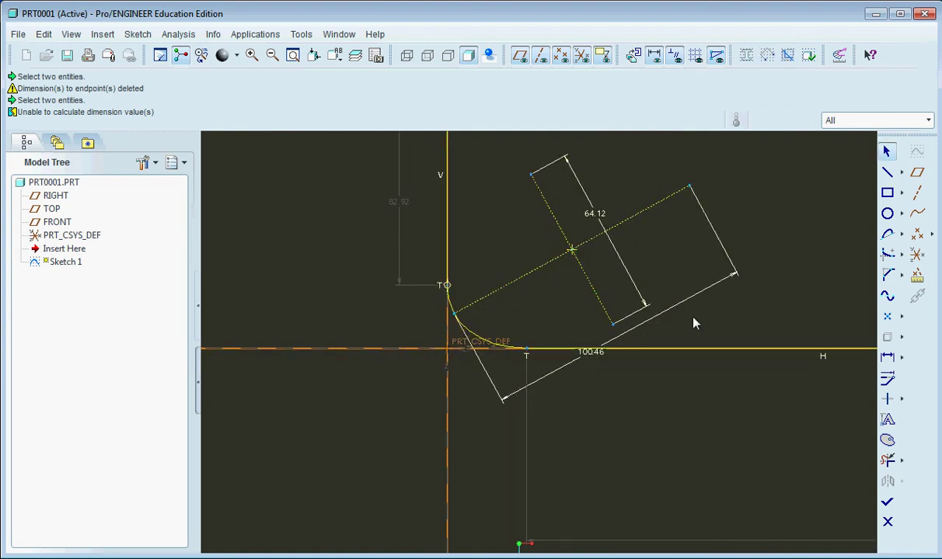